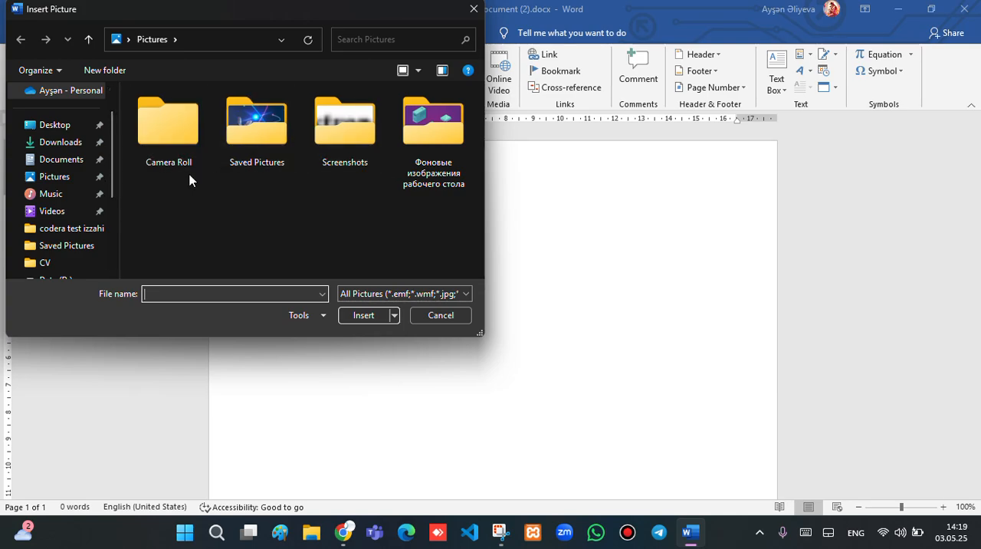
Insert ps12.jpg from the Saved Pictures folder and shrink the picture proportionally to about 10 cm wide
{"action": "double_click", "coordinate": [264, 135]}
{"action": "left_click", "coordinate": [266, 143]}
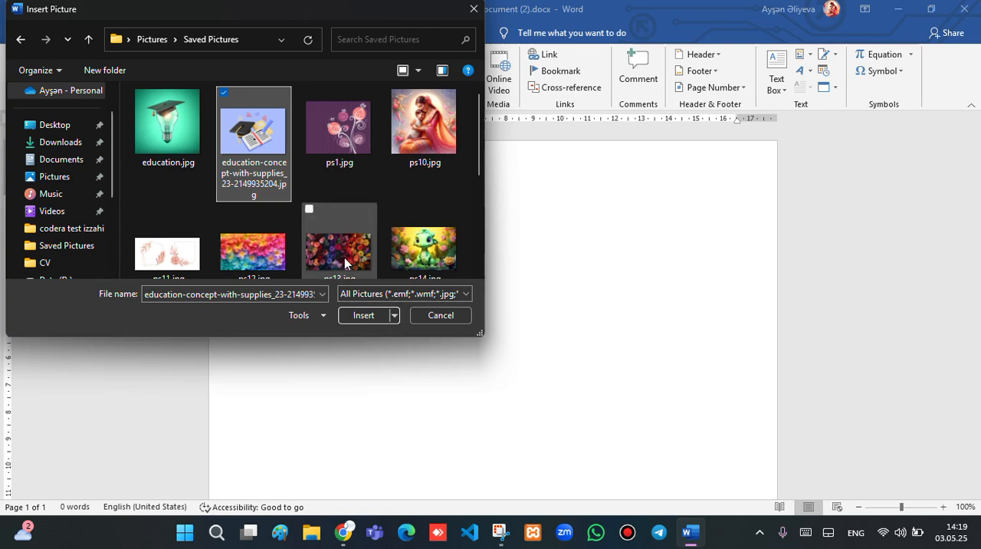
{"action": "left_click", "coordinate": [245, 248]}
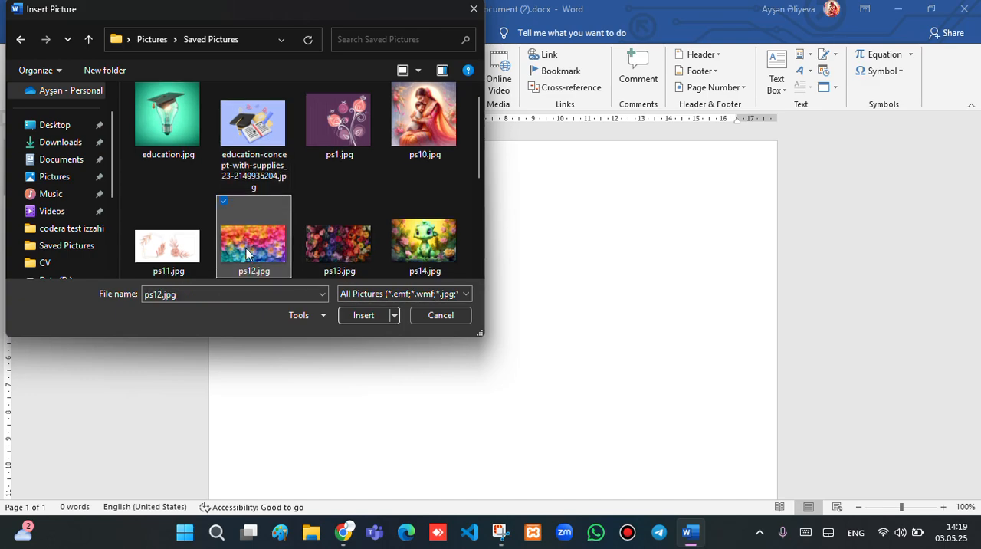
{"action": "left_click", "coordinate": [344, 314]}
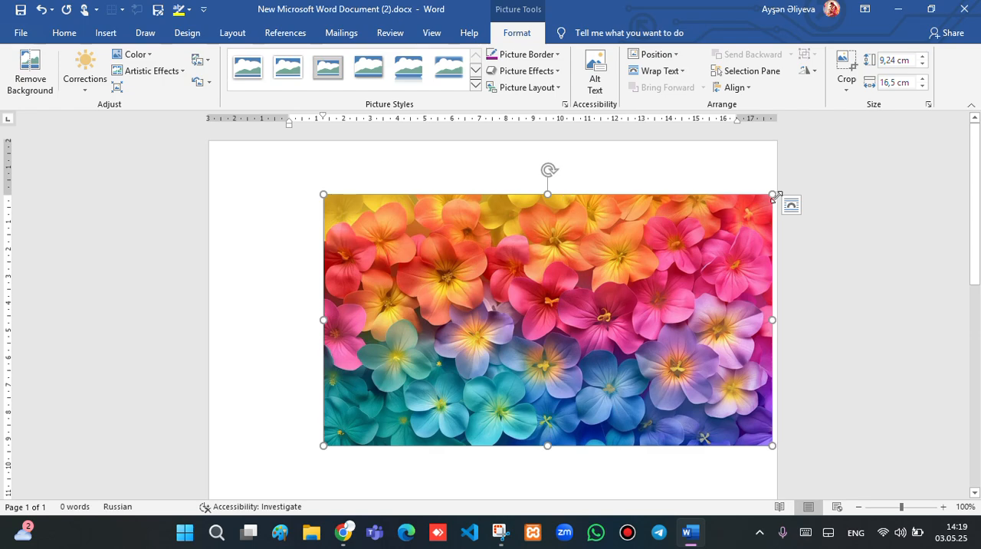
{"action": "left_click_drag", "start_coordinate": [772, 194], "coordinate": [603, 288]}
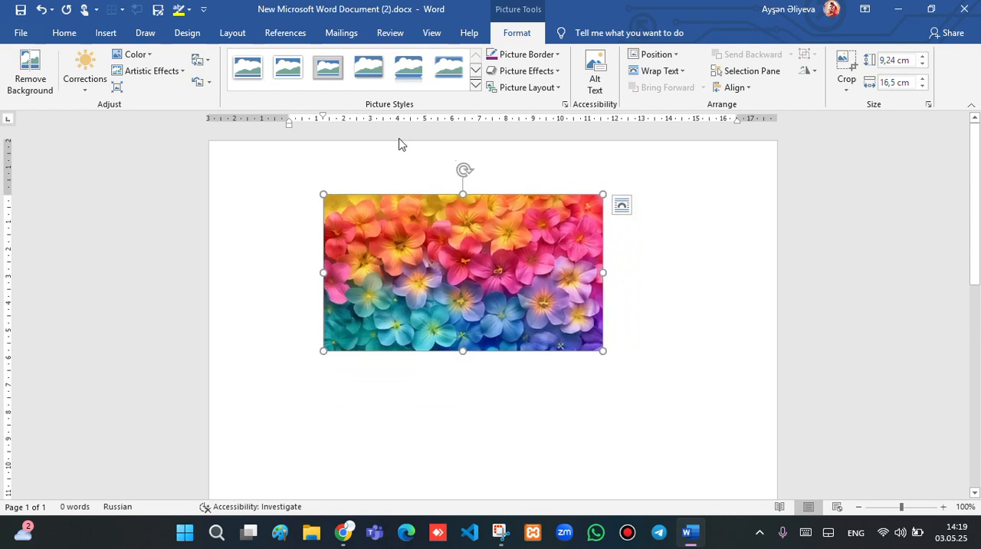
Insert wedding-invitation-greeting-cards_1340-49339.jpg from the Saved Pictures folder in place of the selected picture
{"action": "left_click", "coordinate": [106, 38]}
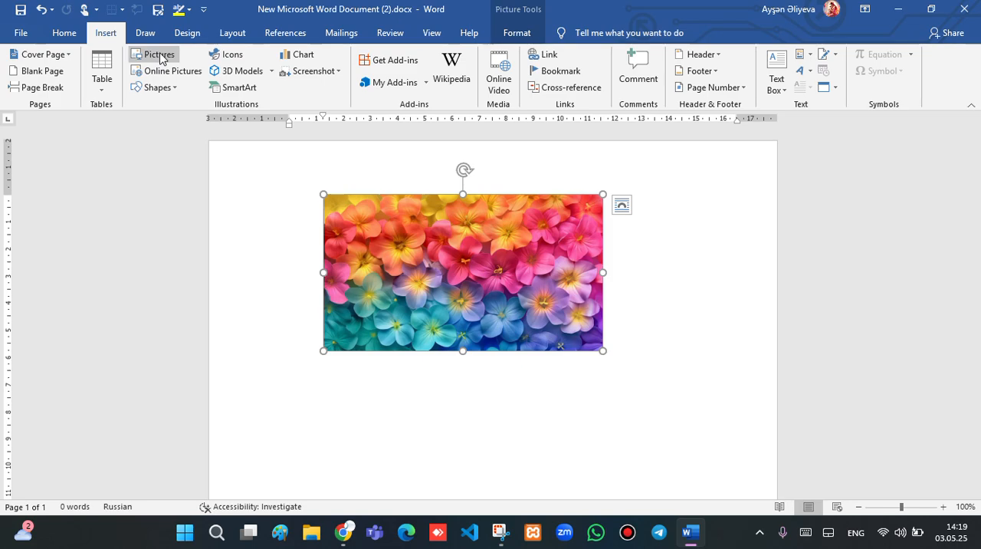
{"action": "left_click", "coordinate": [160, 55]}
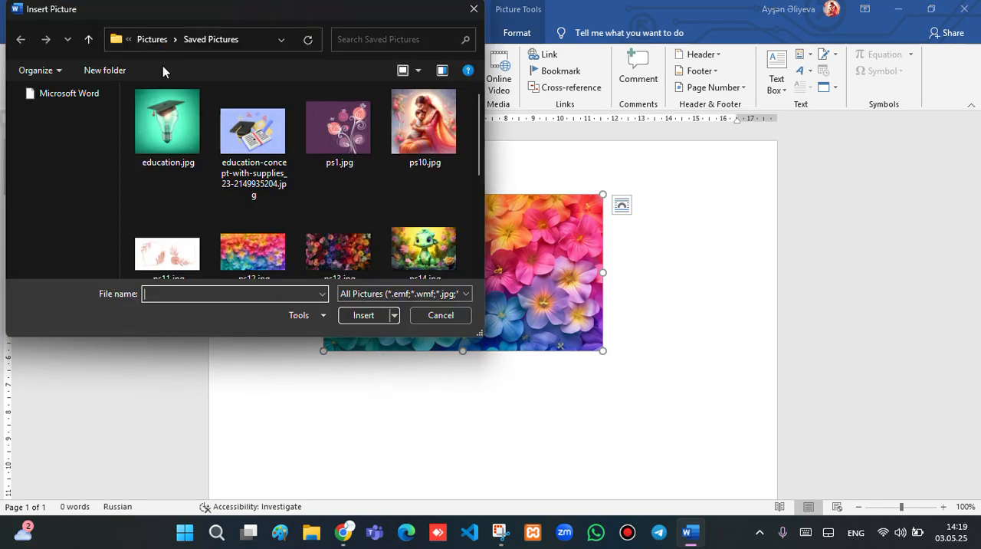
{"action": "scroll", "coordinate": [363, 206], "scroll_direction": "down", "scroll_amount": 5}
{"action": "scroll", "coordinate": [363, 207], "scroll_direction": "up", "scroll_amount": 5}
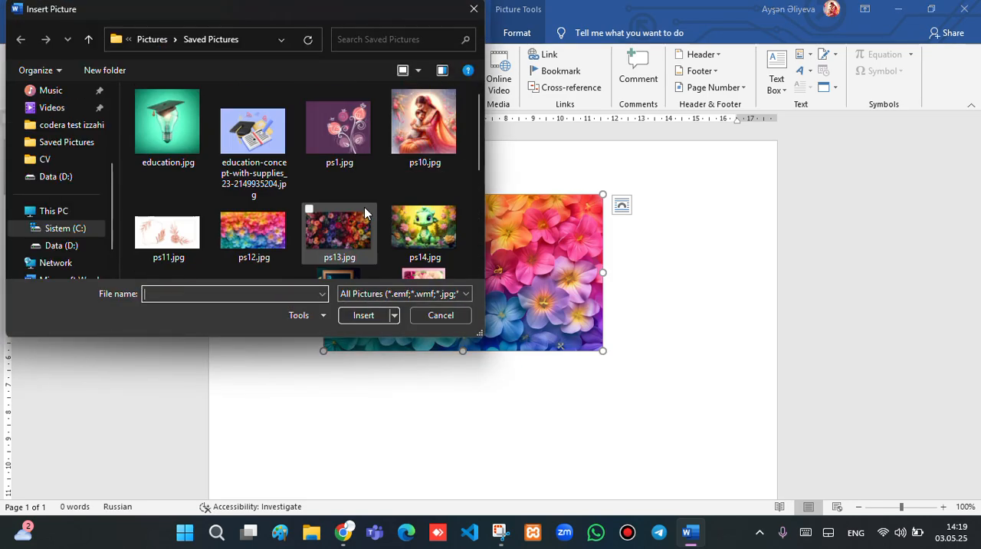
{"action": "scroll", "coordinate": [364, 213], "scroll_direction": "down", "scroll_amount": 5}
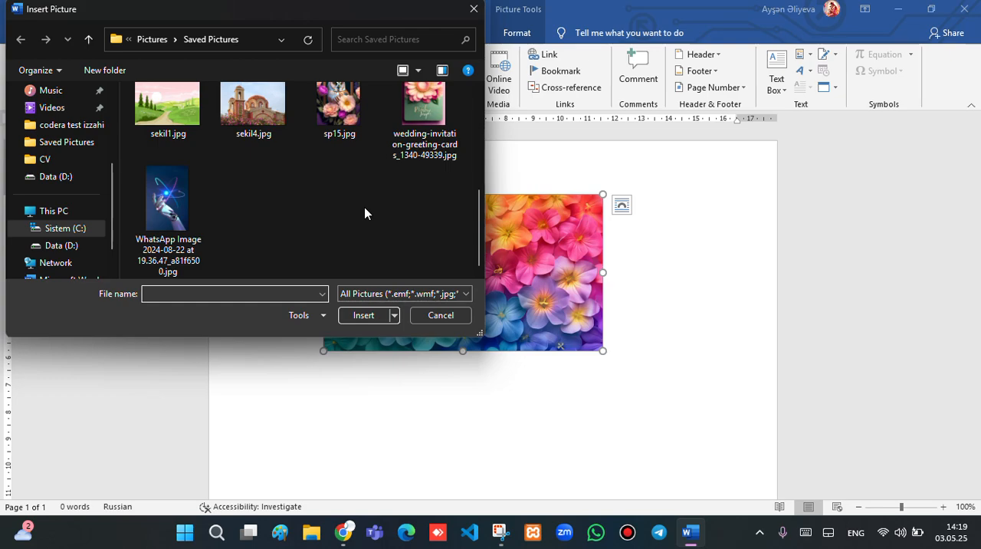
{"action": "scroll", "coordinate": [364, 213], "scroll_direction": "up", "scroll_amount": 1}
{"action": "scroll", "coordinate": [365, 208], "scroll_direction": "up", "scroll_amount": 1}
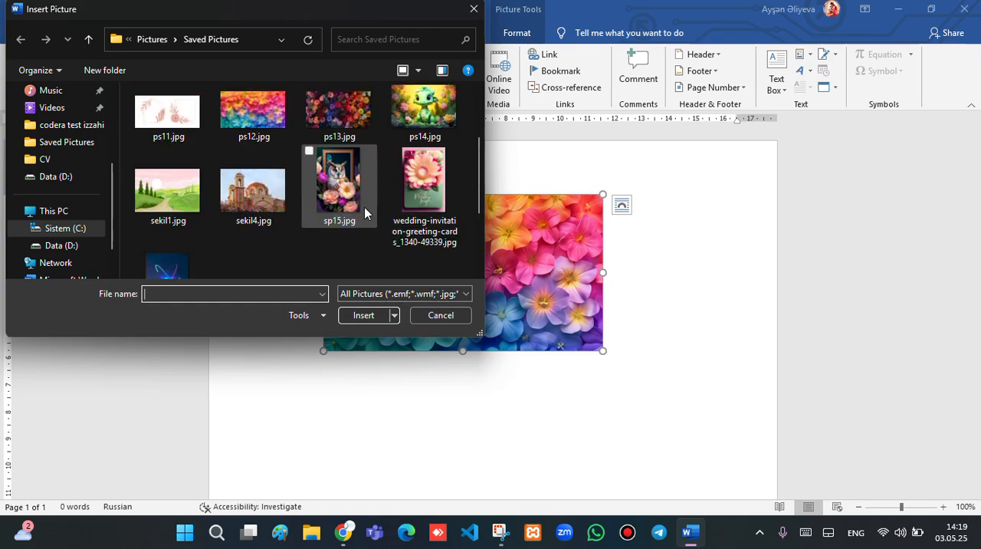
{"action": "scroll", "coordinate": [387, 192], "scroll_direction": "up", "scroll_amount": 2}
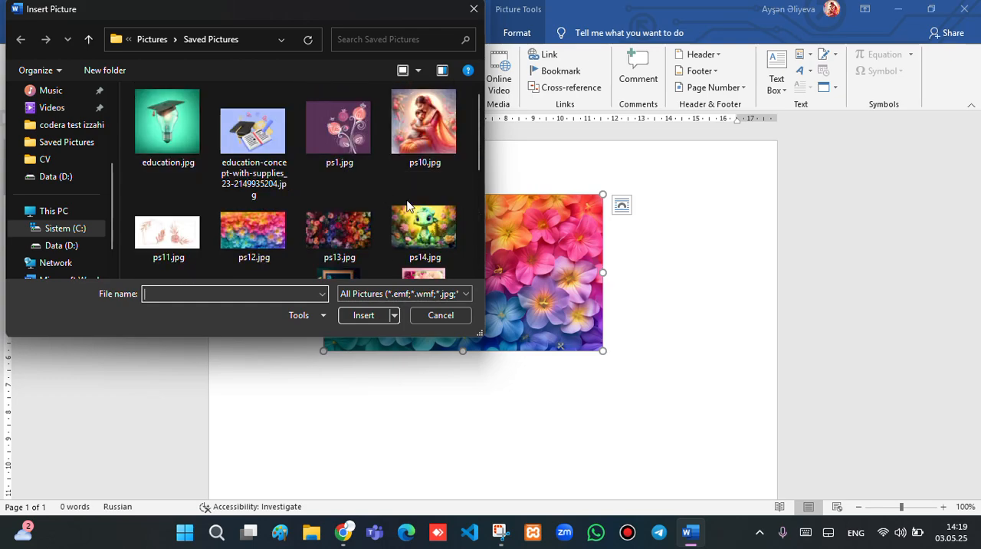
{"action": "scroll", "coordinate": [407, 206], "scroll_direction": "down", "scroll_amount": 5}
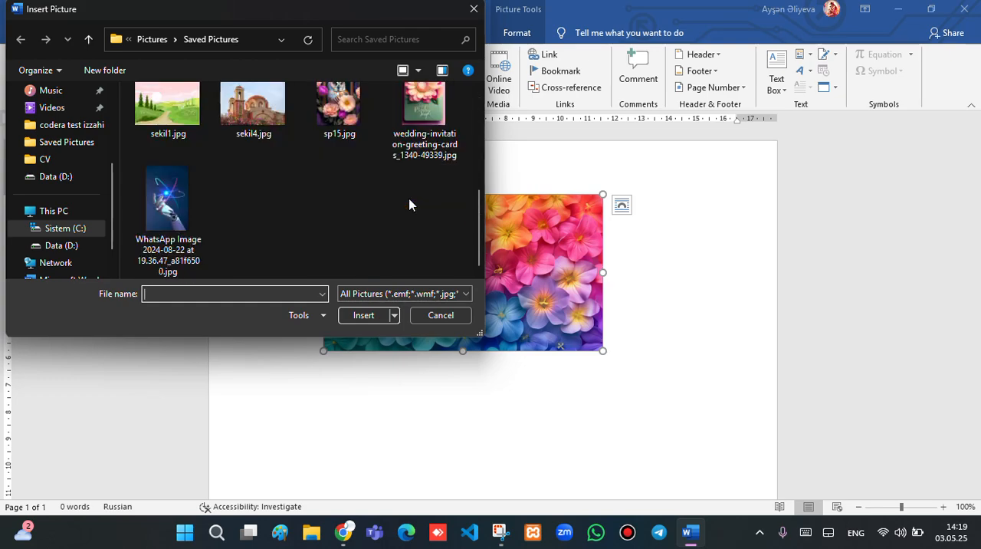
{"action": "left_click", "coordinate": [437, 119]}
{"action": "left_click", "coordinate": [369, 314]}
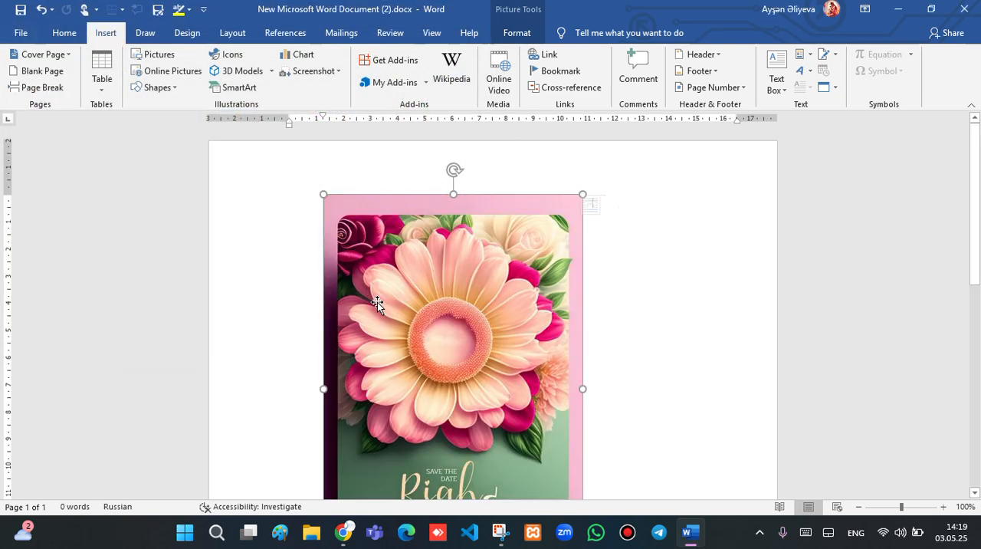
Start removing the invitation picture's background and mark the green leaf at the flower's lower right and the upper-right leaf area as areas to keep
{"action": "scroll", "coordinate": [544, 317], "scroll_direction": "down", "scroll_amount": 10}
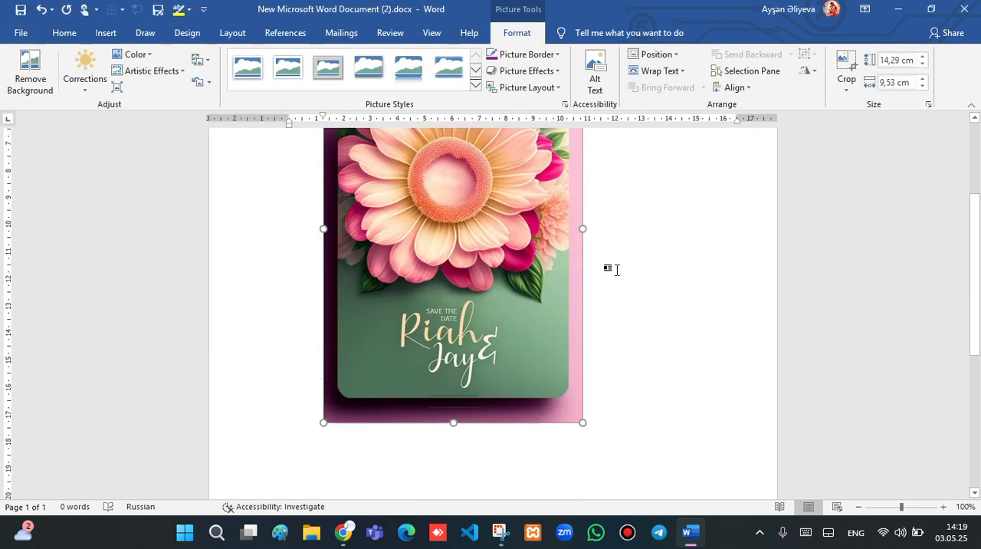
{"action": "scroll", "coordinate": [603, 307], "scroll_direction": "up", "scroll_amount": 8}
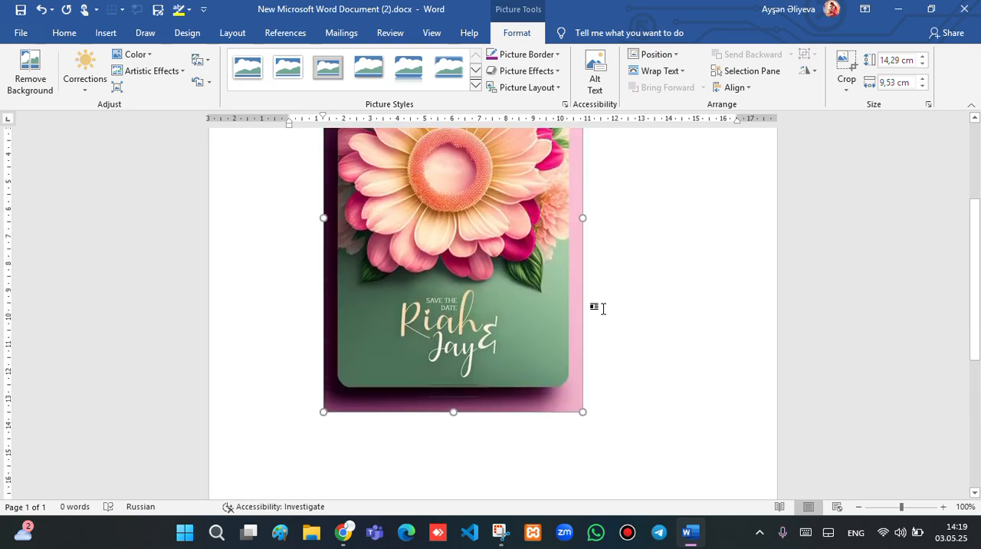
{"action": "scroll", "coordinate": [453, 297], "scroll_direction": "up", "scroll_amount": 1}
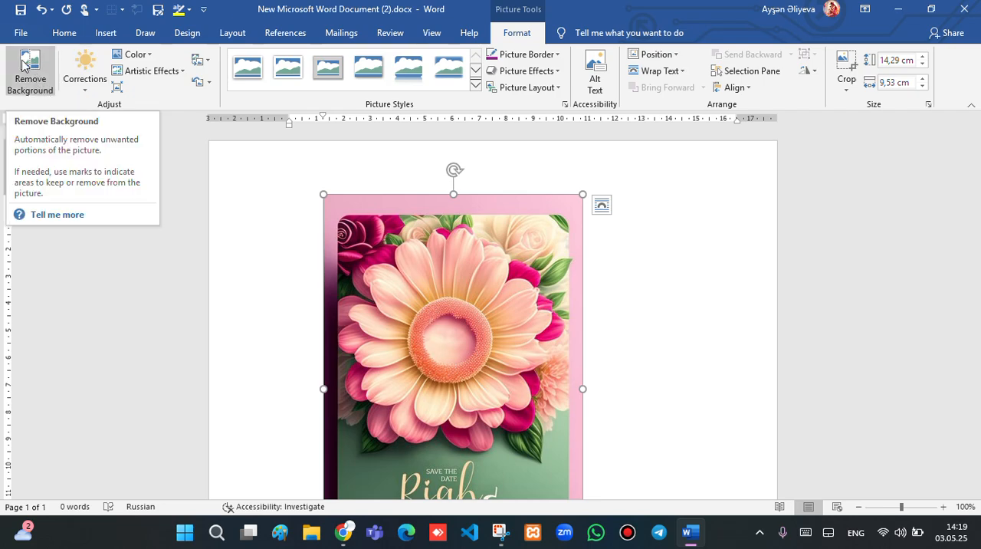
{"action": "left_click", "coordinate": [46, 69]}
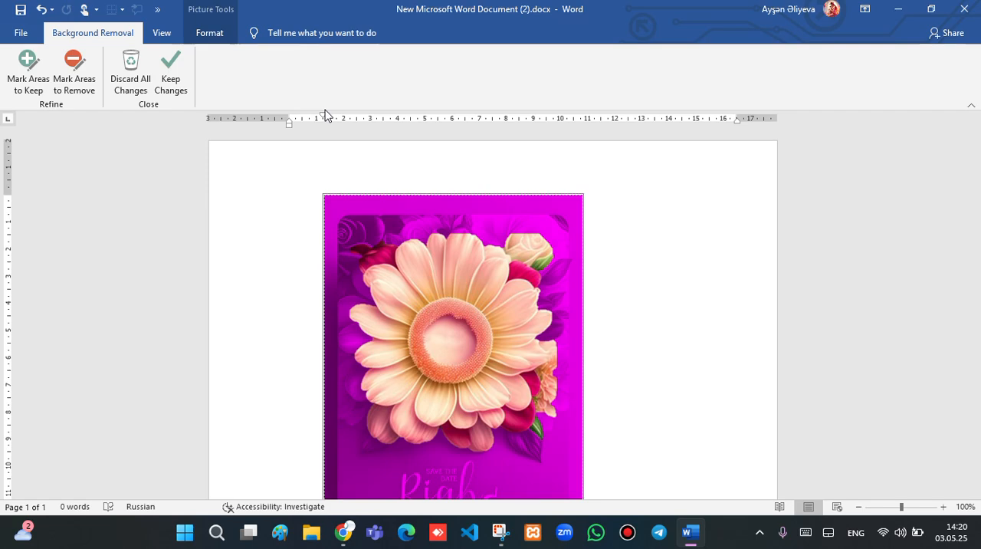
{"action": "scroll", "coordinate": [411, 221], "scroll_direction": "down", "scroll_amount": 2}
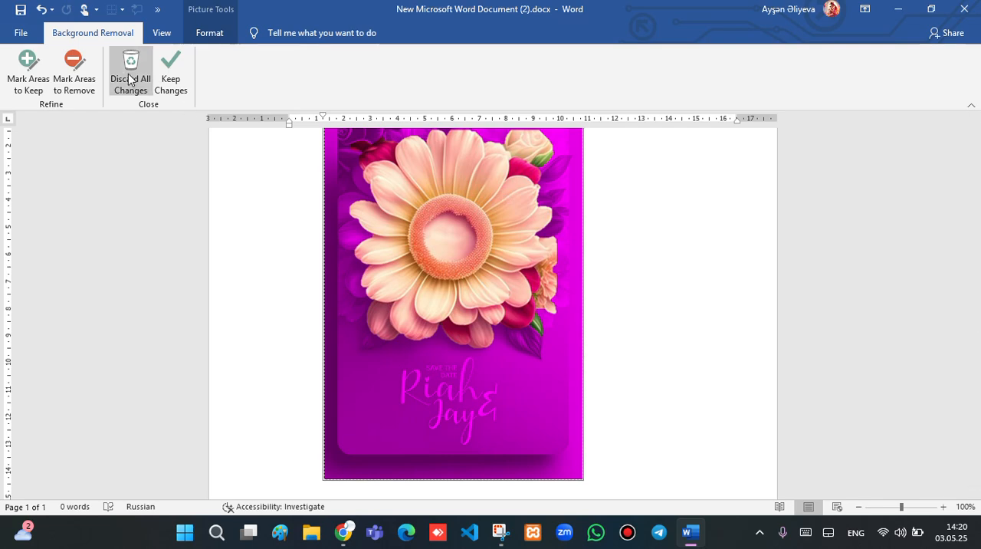
{"action": "left_click", "coordinate": [23, 70]}
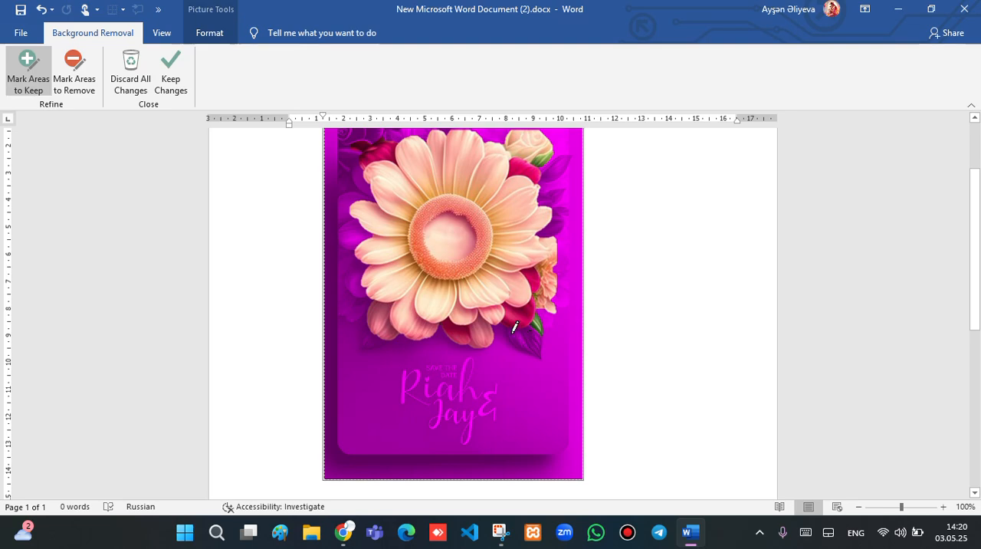
{"action": "mouse_move", "coordinate": [514, 329]}
{"action": "left_mouse_down"}
{"action": "mouse_move", "coordinate": [544, 358]}
{"action": "mouse_move", "coordinate": [544, 323]}
{"action": "left_mouse_up"}
{"action": "scroll", "coordinate": [535, 173], "scroll_direction": "up", "scroll_amount": 1}
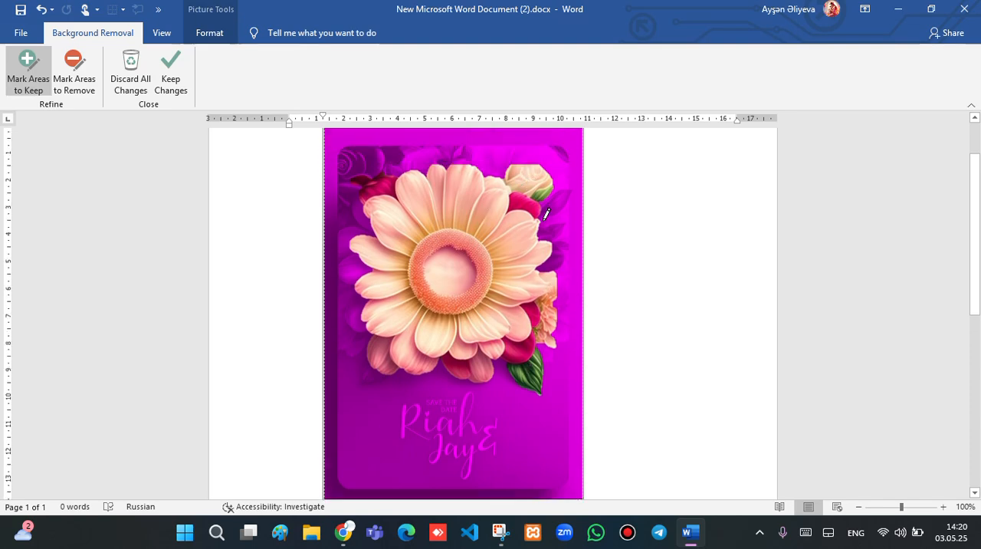
{"action": "mouse_move", "coordinate": [542, 217]}
{"action": "left_mouse_down"}
{"action": "mouse_move", "coordinate": [563, 195]}
{"action": "mouse_move", "coordinate": [538, 215]}
{"action": "mouse_move", "coordinate": [565, 207]}
{"action": "left_mouse_up"}
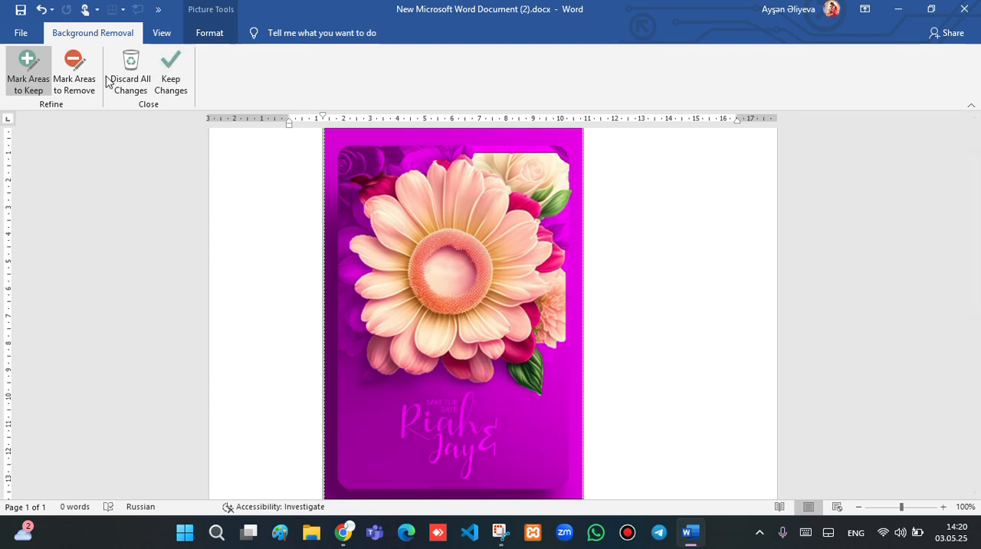
Mark the white rose, the crimson petals around the large flower and the peach bloom on its right side as areas to remove
{"action": "left_click", "coordinate": [74, 75]}
{"action": "mouse_move", "coordinate": [476, 152]}
{"action": "left_mouse_down"}
{"action": "mouse_move", "coordinate": [546, 184]}
{"action": "mouse_move", "coordinate": [584, 172]}
{"action": "left_mouse_up"}
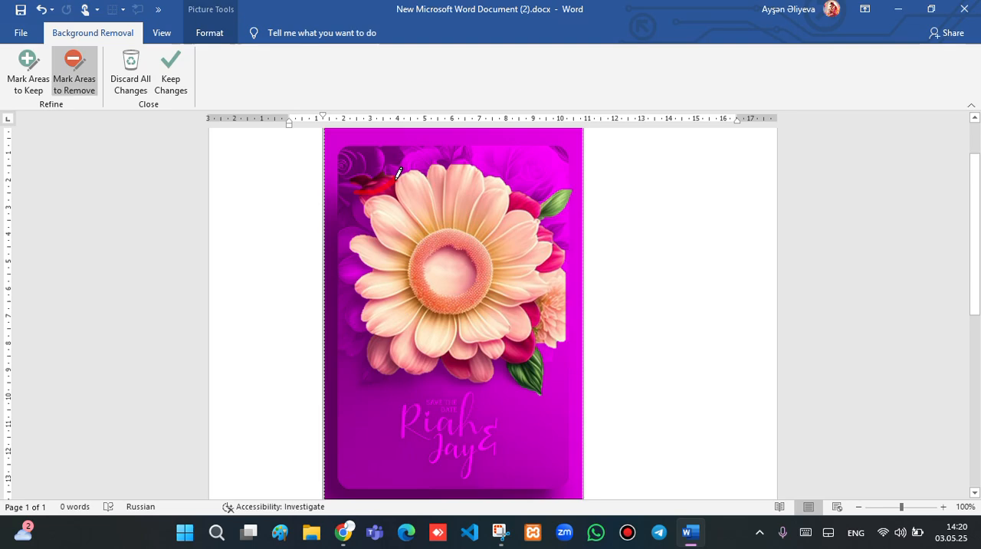
{"action": "left_click_drag", "start_coordinate": [396, 172], "coordinate": [380, 177]}
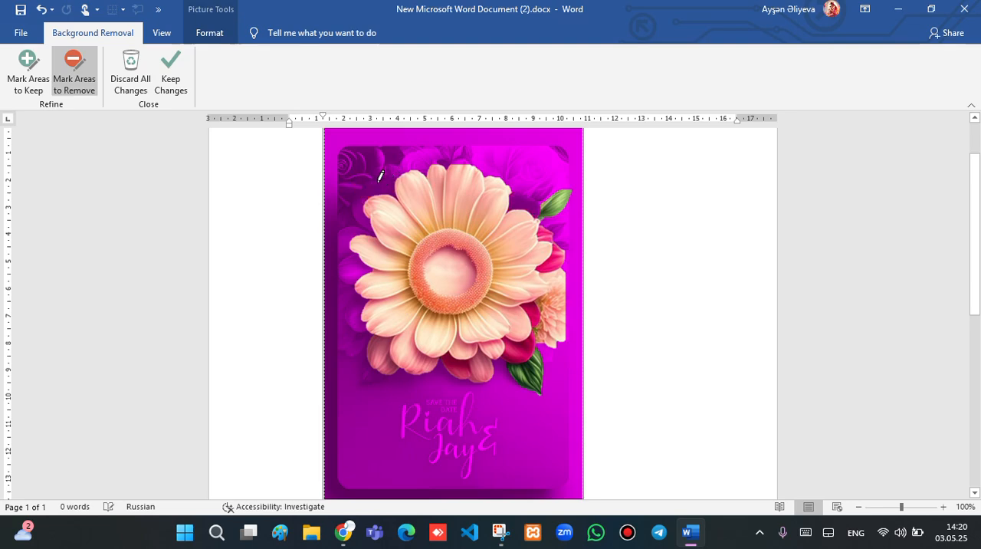
{"action": "left_click", "coordinate": [558, 243]}
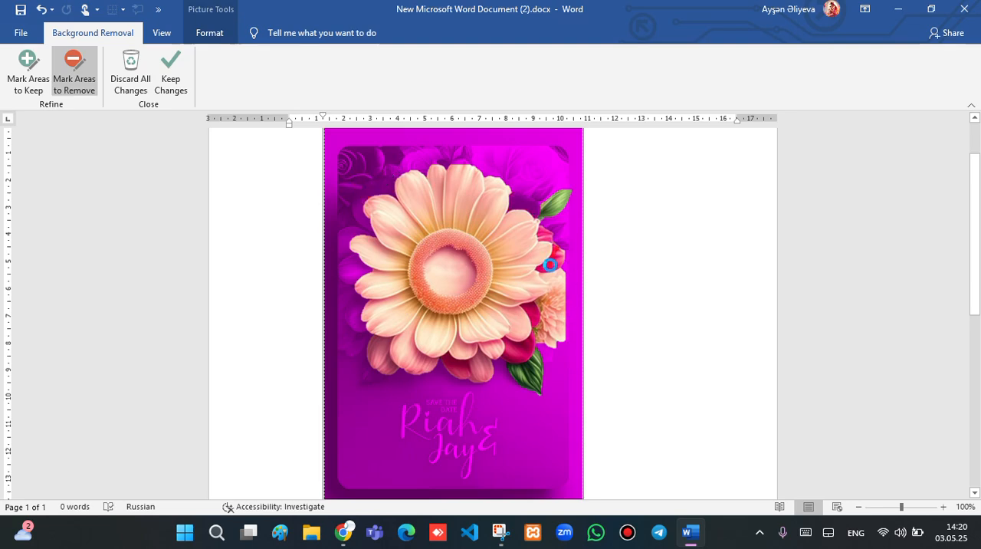
{"action": "left_click", "coordinate": [526, 347]}
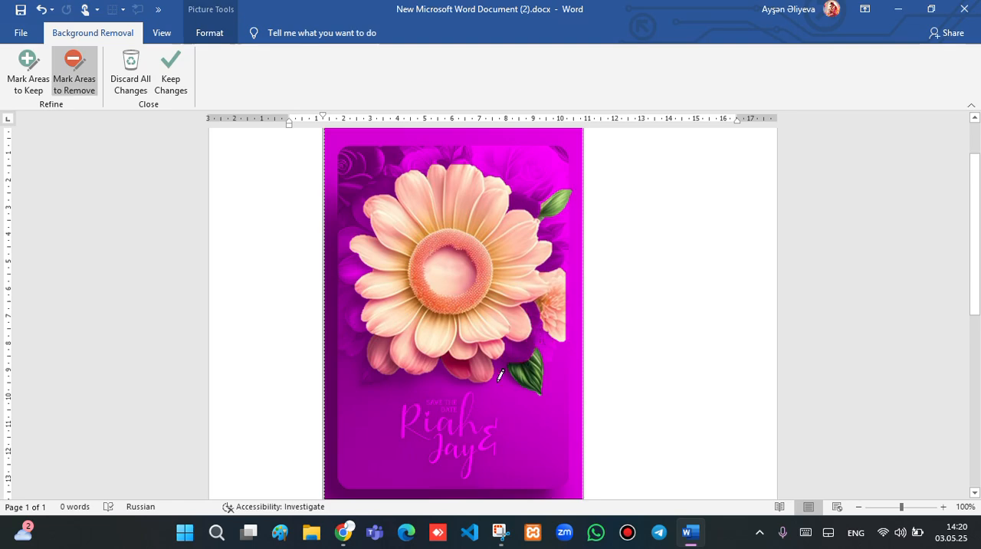
{"action": "left_click_drag", "start_coordinate": [456, 360], "coordinate": [460, 371]}
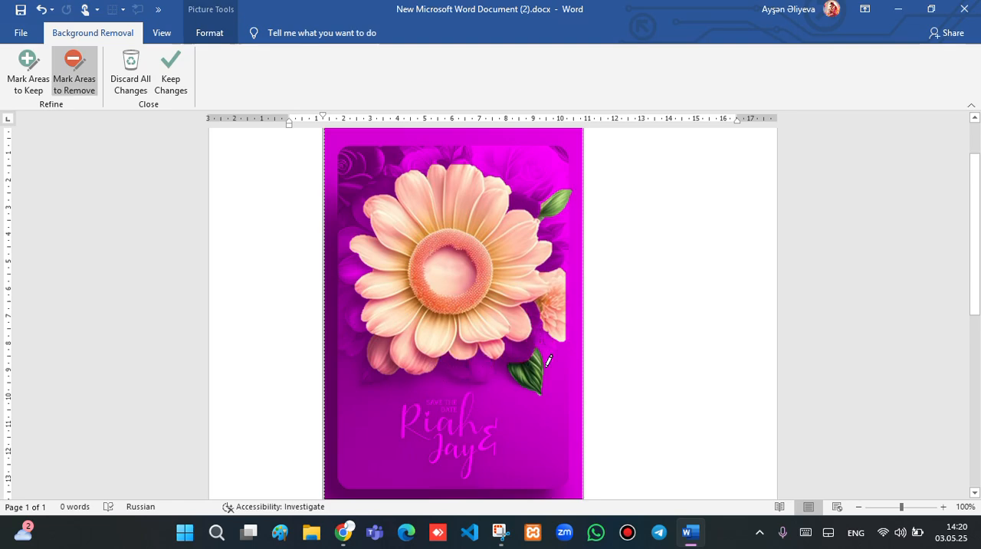
{"action": "left_click_drag", "start_coordinate": [563, 283], "coordinate": [567, 338]}
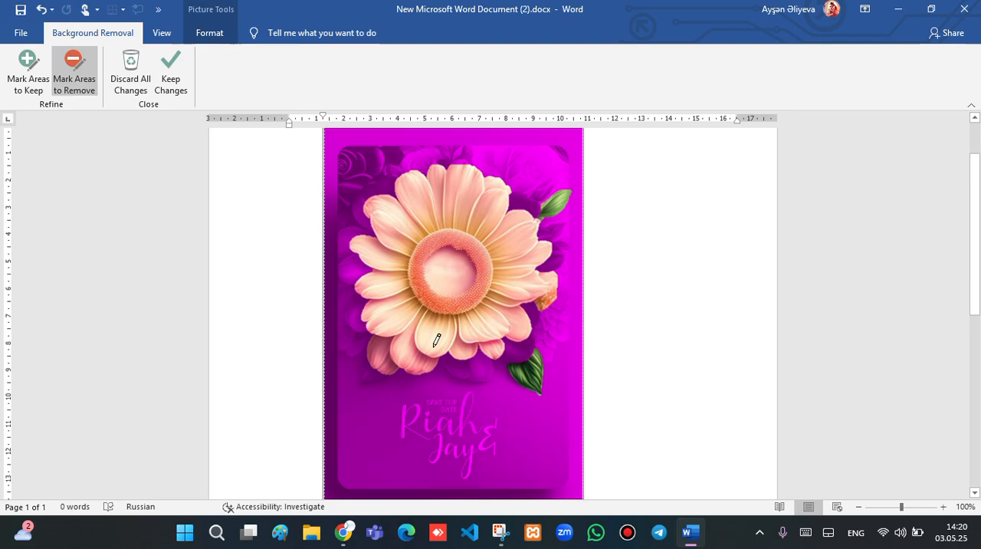
Mark the large flower's left petals and lower-right crimson petals as areas to keep, and apply the background removal
{"action": "left_click", "coordinate": [28, 67]}
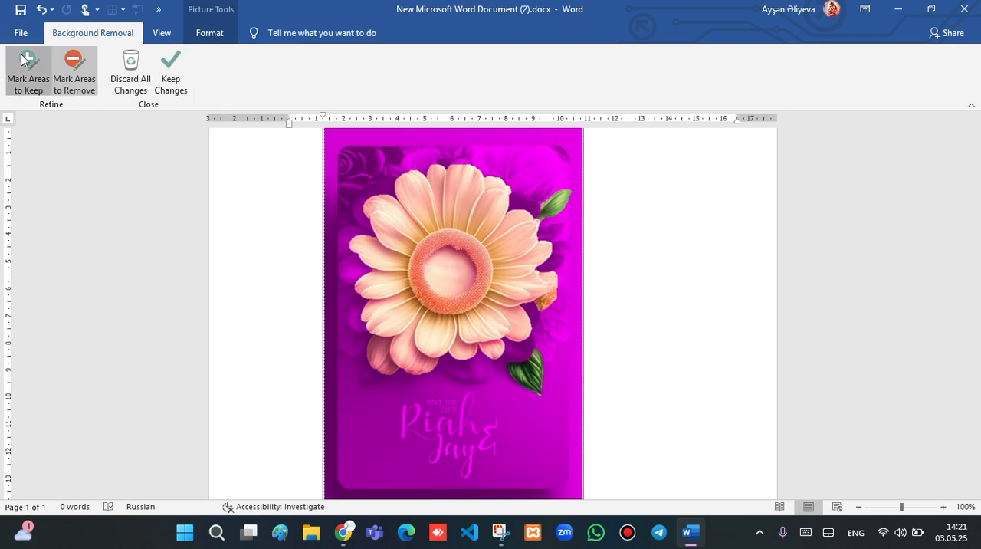
{"action": "left_click_drag", "start_coordinate": [351, 248], "coordinate": [361, 317]}
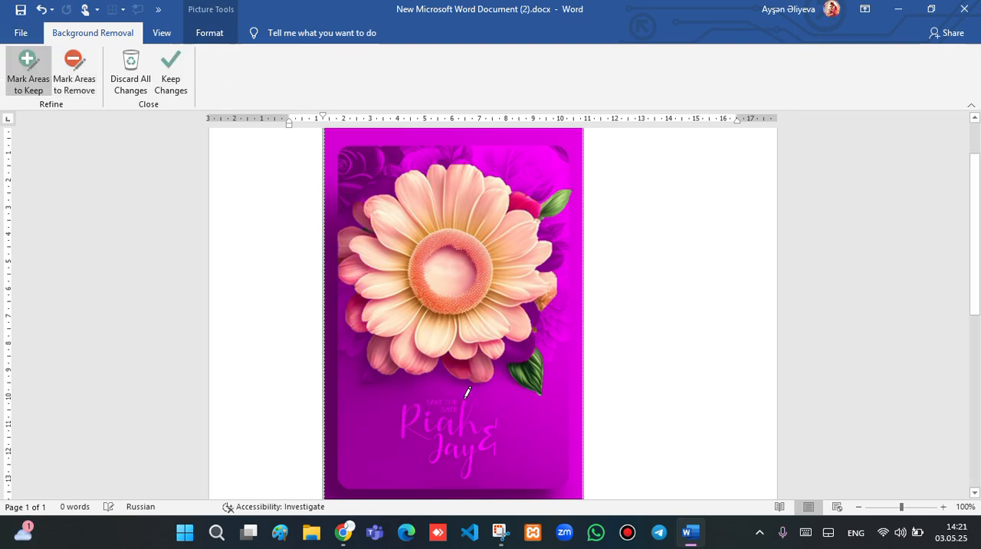
{"action": "mouse_move", "coordinate": [517, 355]}
{"action": "left_mouse_down"}
{"action": "mouse_move", "coordinate": [530, 320]}
{"action": "mouse_move", "coordinate": [531, 332]}
{"action": "left_mouse_up"}
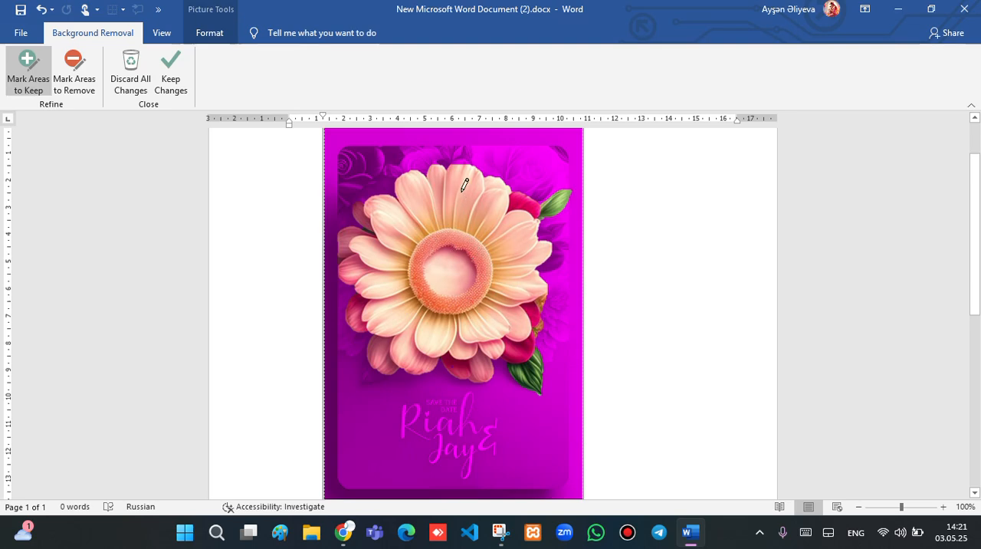
{"action": "left_click", "coordinate": [173, 59]}
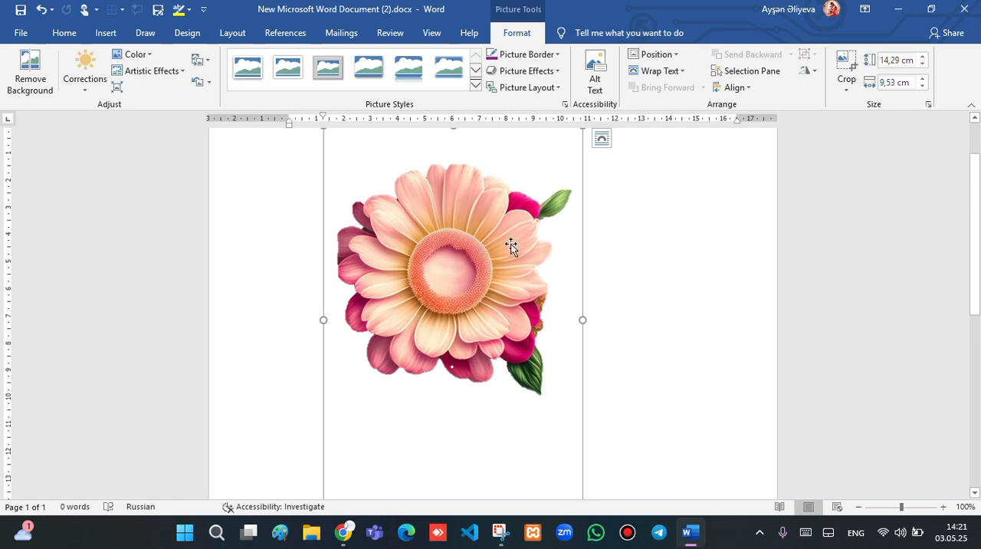
Crop away the empty areas above and below the cut-out flower, reducing the picture height to 8.89 cm
{"action": "scroll", "coordinate": [501, 258], "scroll_direction": "up", "scroll_amount": 1}
{"action": "scroll", "coordinate": [483, 255], "scroll_direction": "down", "scroll_amount": 6}
{"action": "scroll", "coordinate": [471, 256], "scroll_direction": "up", "scroll_amount": 7}
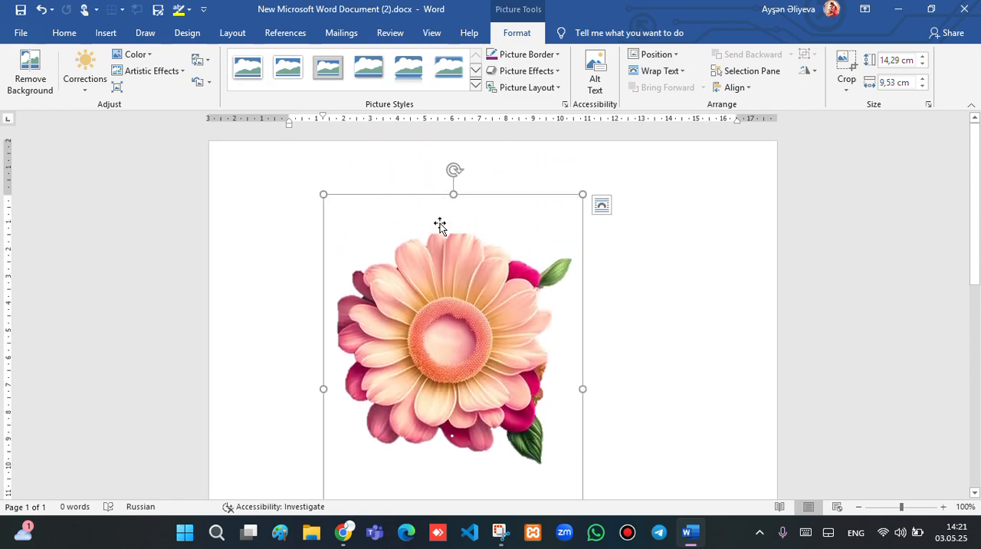
{"action": "left_click_drag", "start_coordinate": [459, 191], "coordinate": [462, 205]}
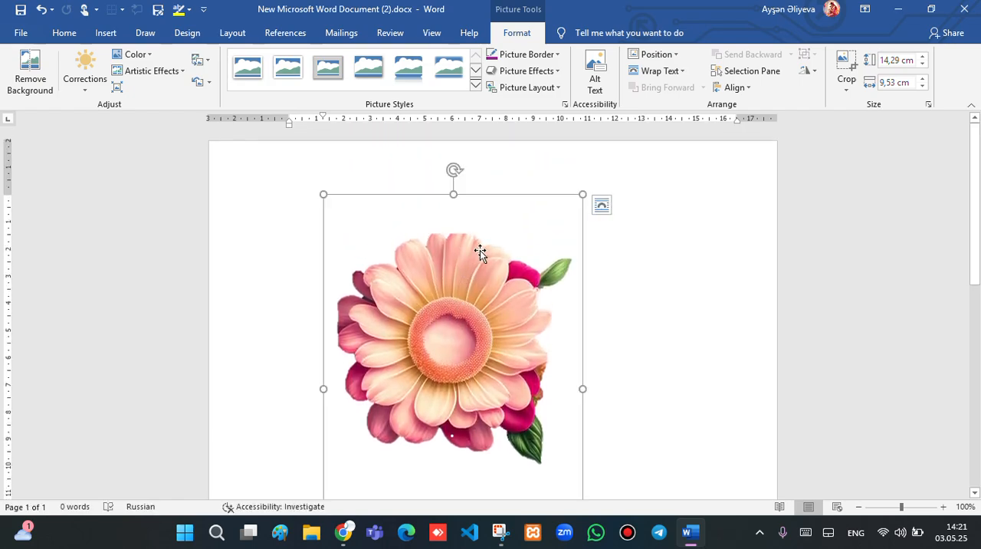
{"action": "left_click", "coordinate": [850, 69]}
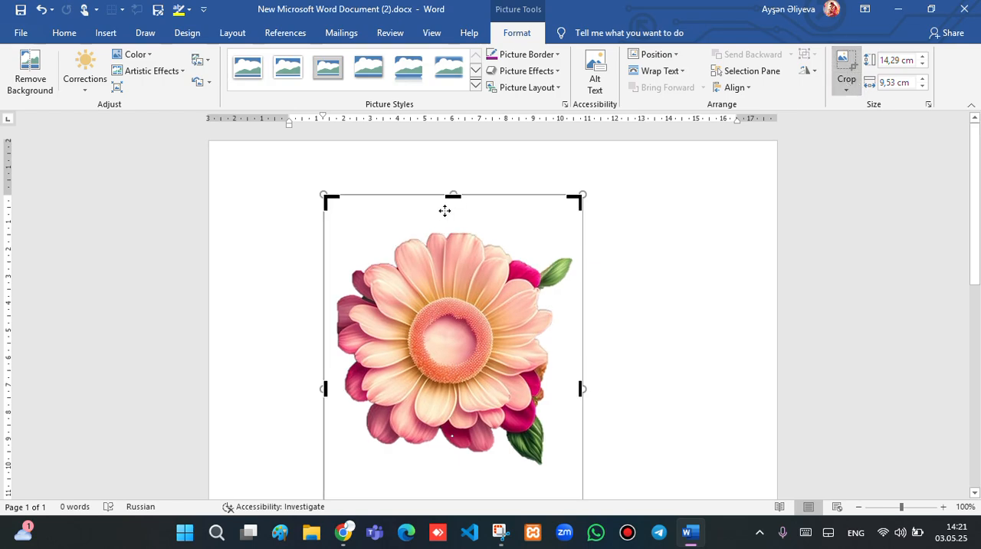
{"action": "left_click_drag", "start_coordinate": [452, 197], "coordinate": [453, 228]}
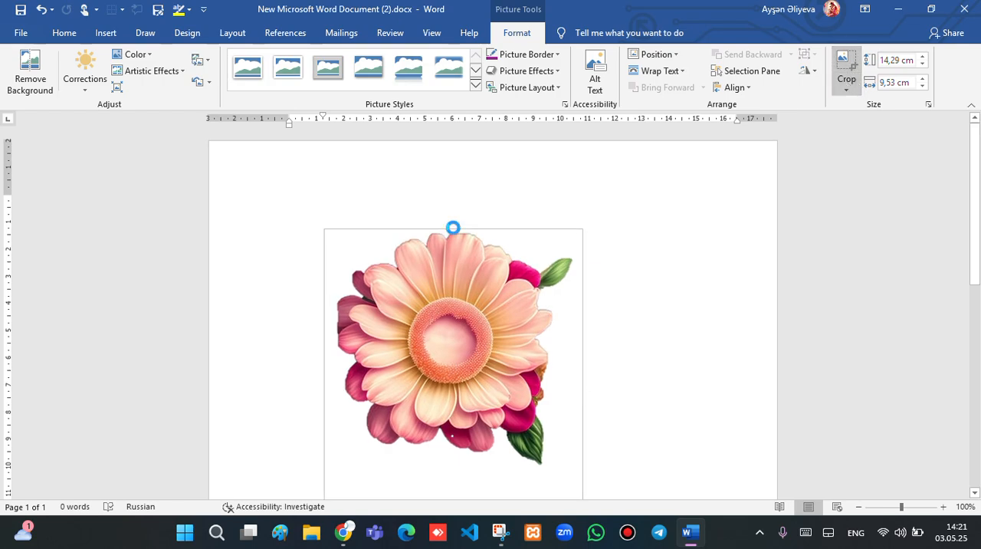
{"action": "scroll", "coordinate": [441, 230], "scroll_direction": "down", "scroll_amount": 2}
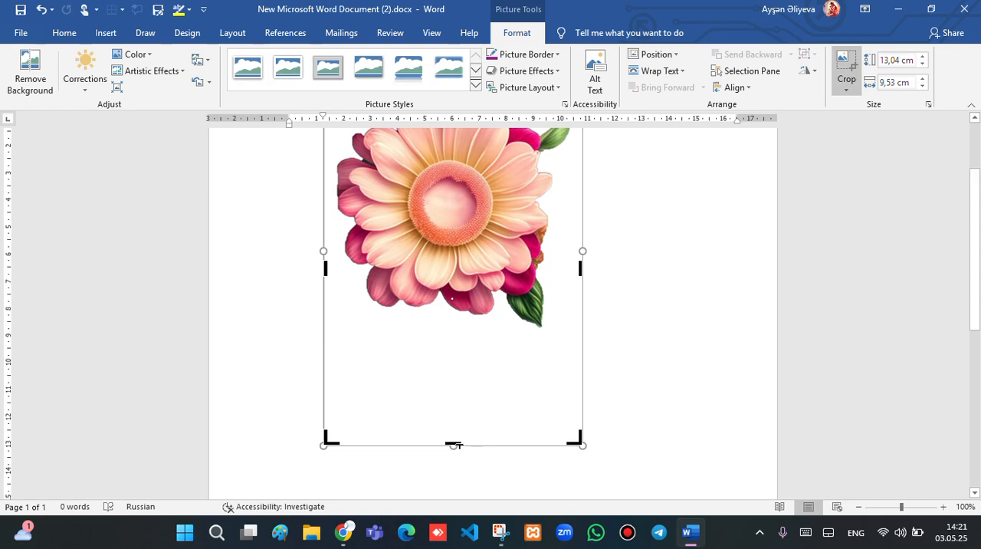
{"action": "left_click_drag", "start_coordinate": [454, 443], "coordinate": [483, 330]}
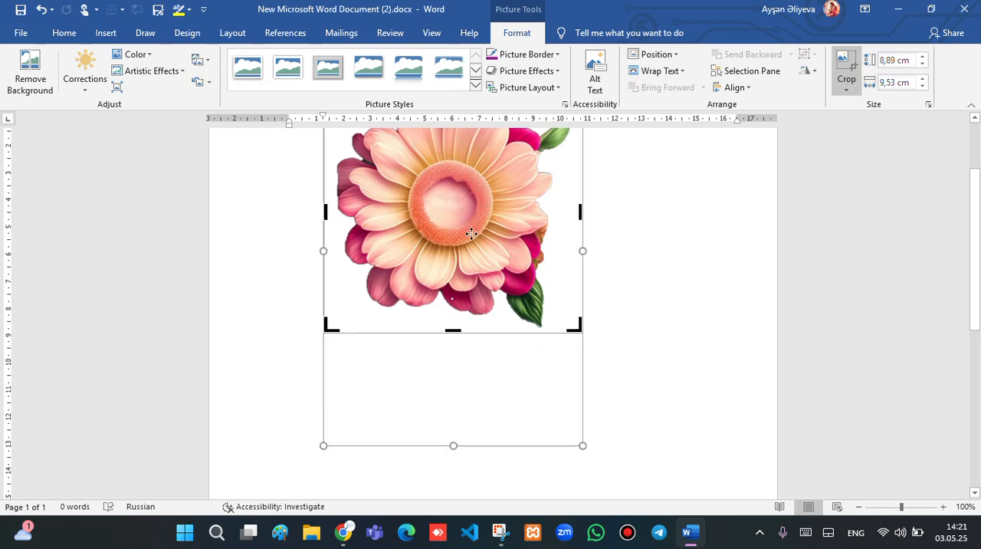